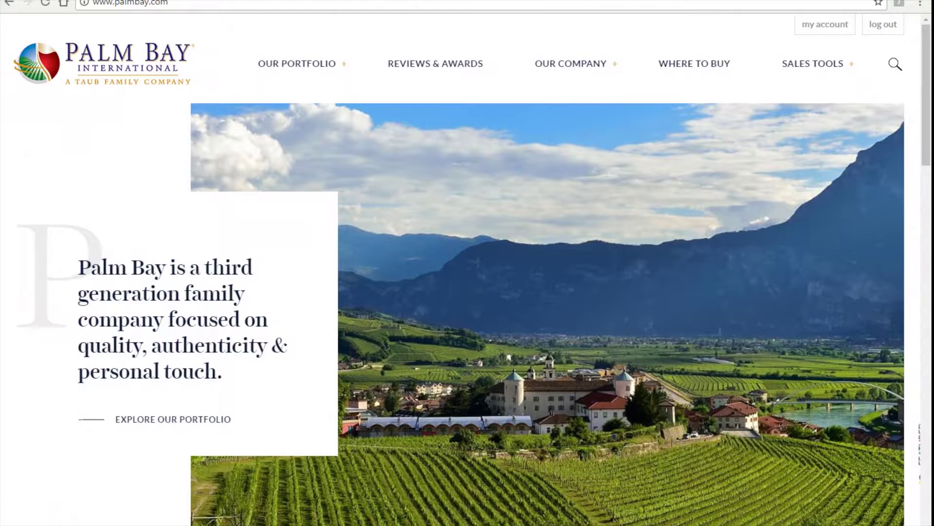
Step: Show the SALES TOOLS dropdown menu from the top navigation bar
mouse_move(818, 67)
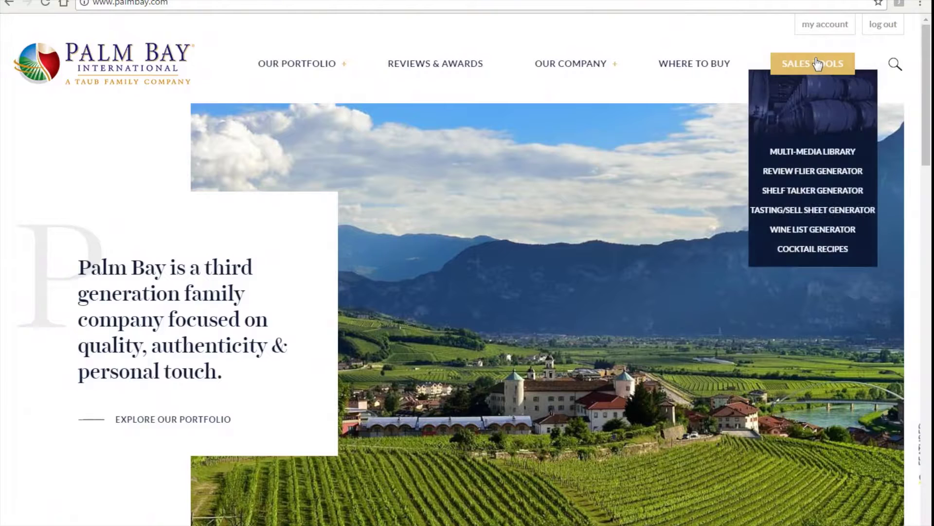
Step: Go to the Multi-Media Library page and scroll to its filters
click(822, 151)
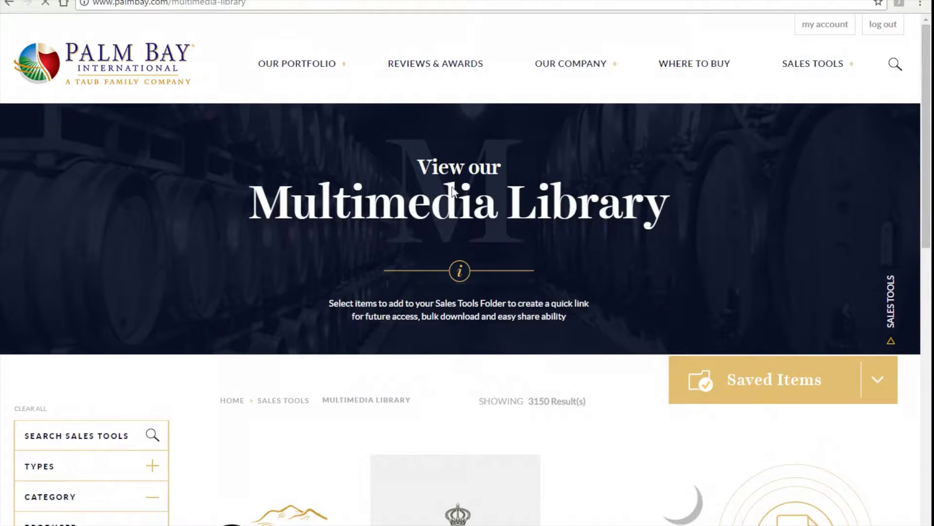
scroll(146, 222, down, 6)
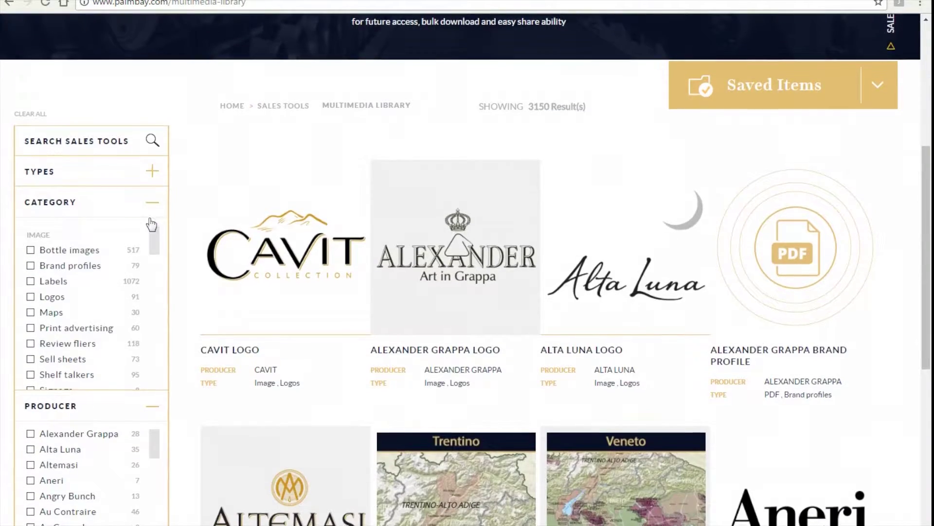
scroll(129, 222, down, 1)
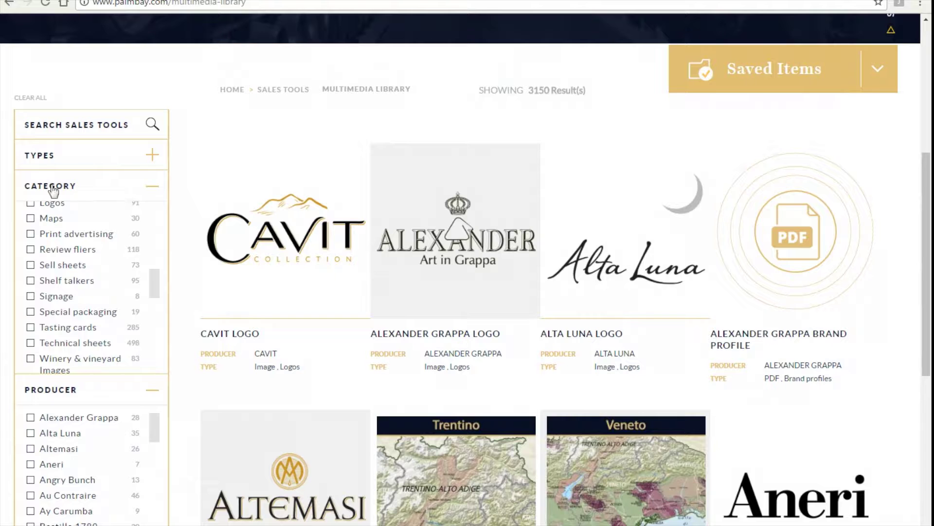
scroll(156, 297, down, 1)
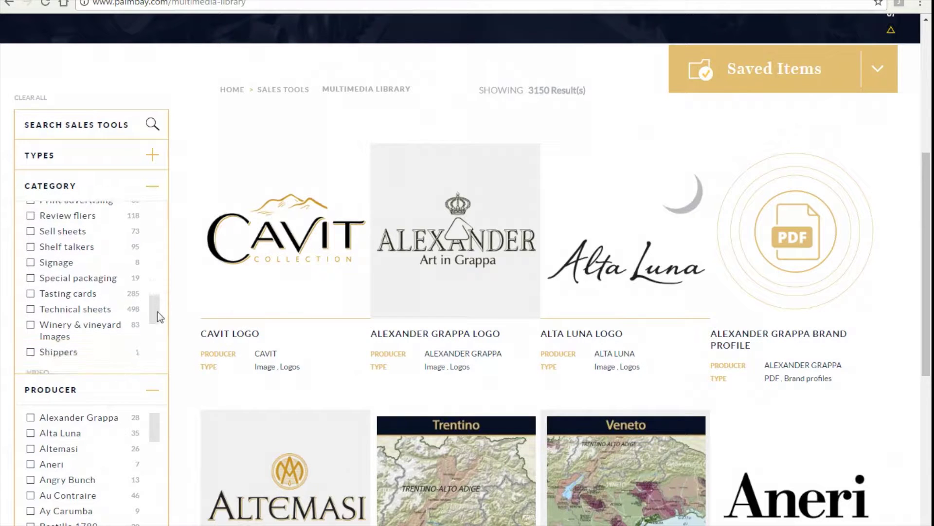
Step: Filter the library to the Technical sheets category and producer Cavit
click(49, 295)
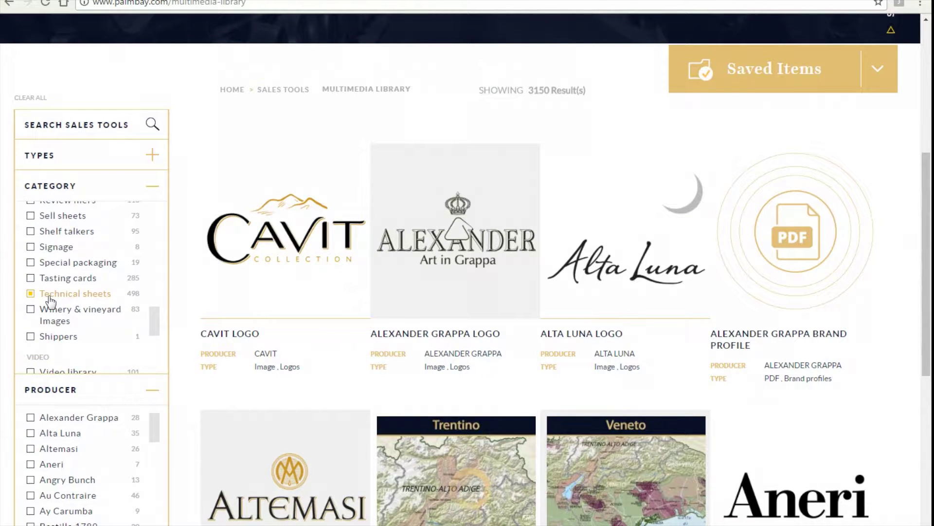
scroll(158, 408, down, 2)
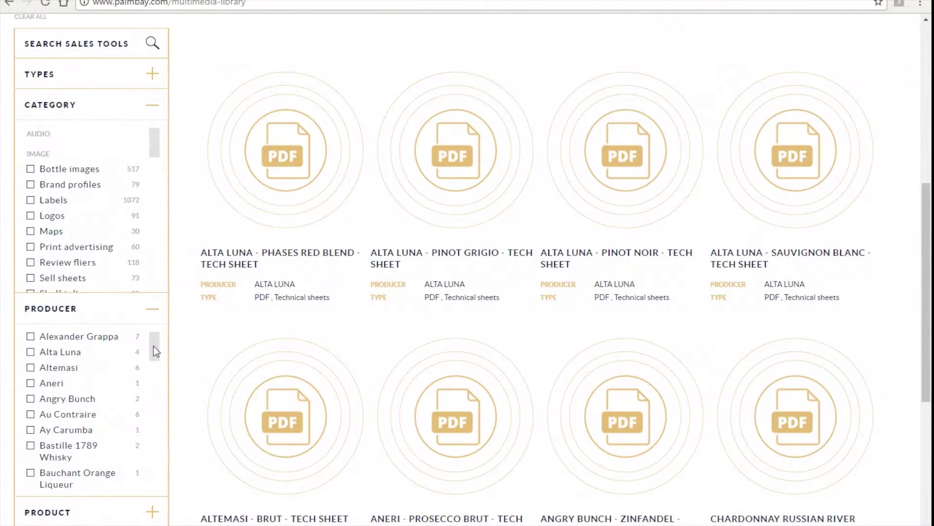
drag(153, 346, 154, 381)
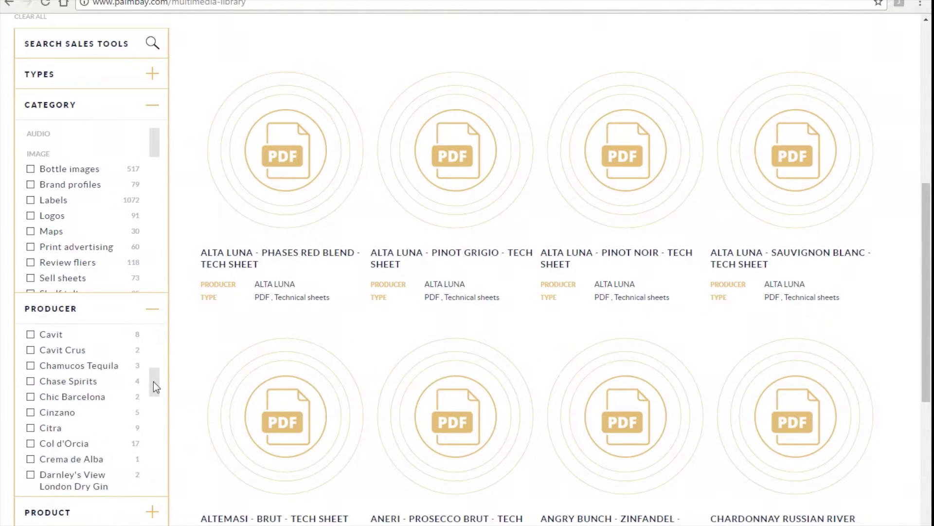
click(48, 336)
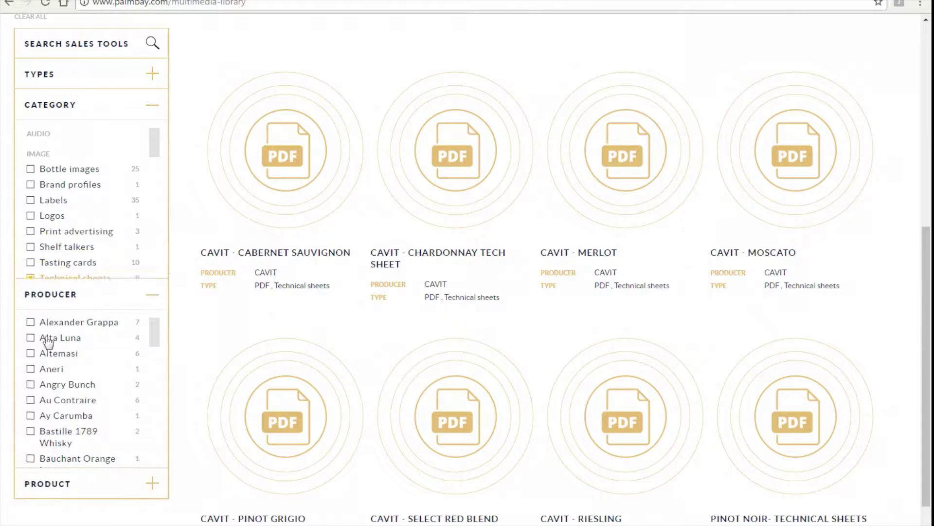
mouse_move(626, 163)
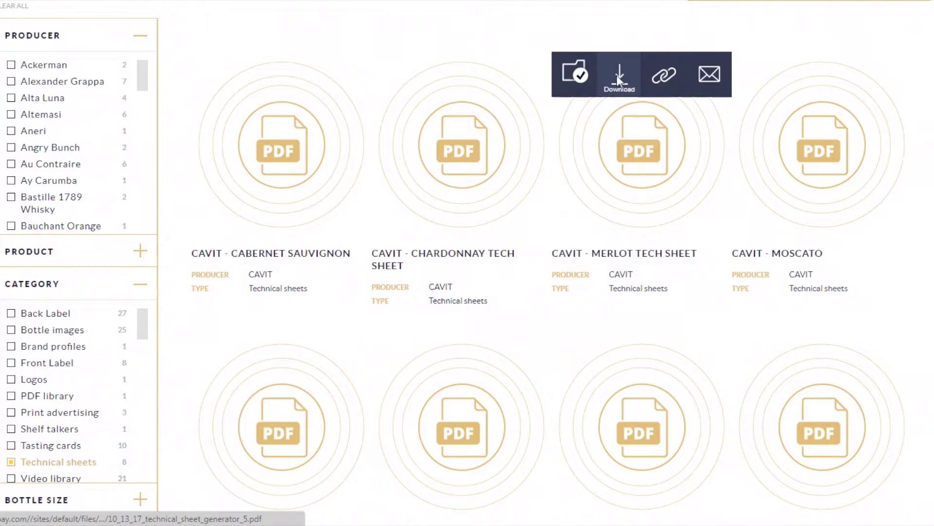
Step: Download the Cavit Merlot technical sheet and scroll through the PDF in Adobe Reader
click(617, 75)
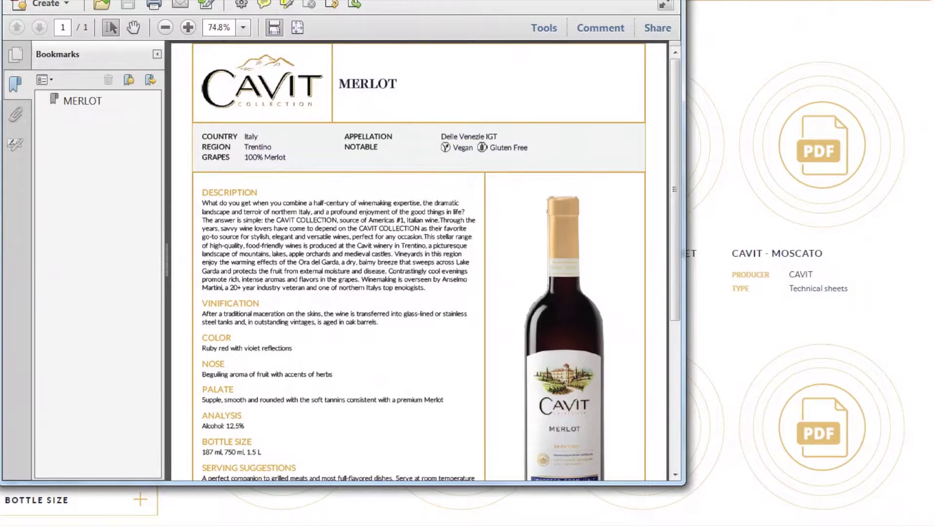
scroll(806, 238, down, 3)
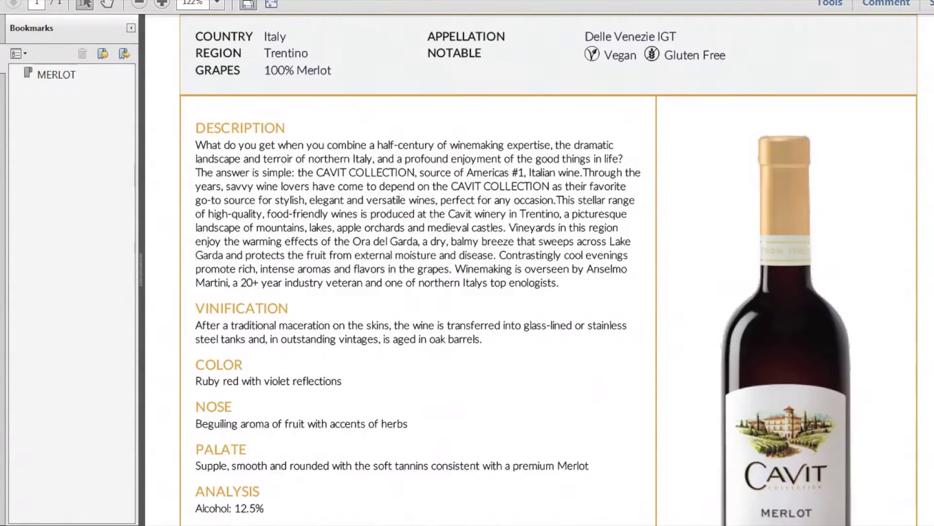
scroll(789, 229, up, 3)
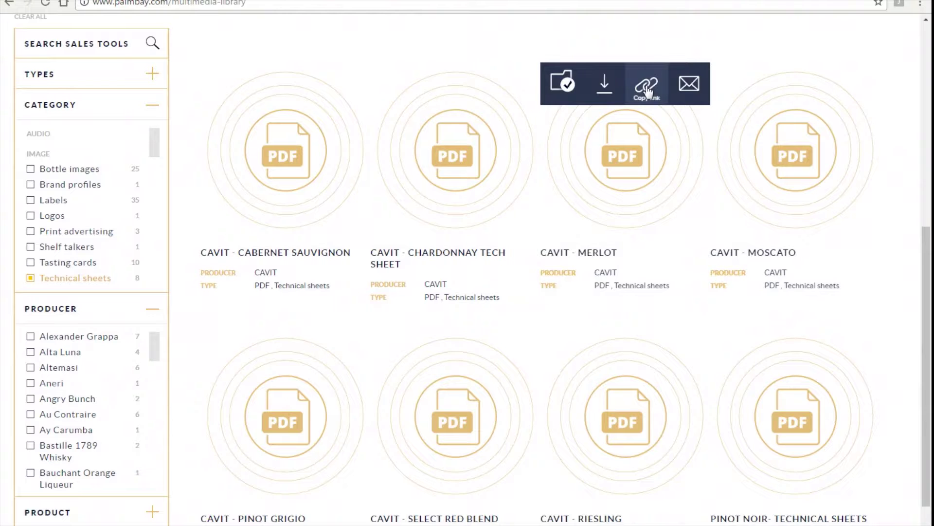
Step: Copy the shareable link of the Cavit Merlot sheet
click(647, 90)
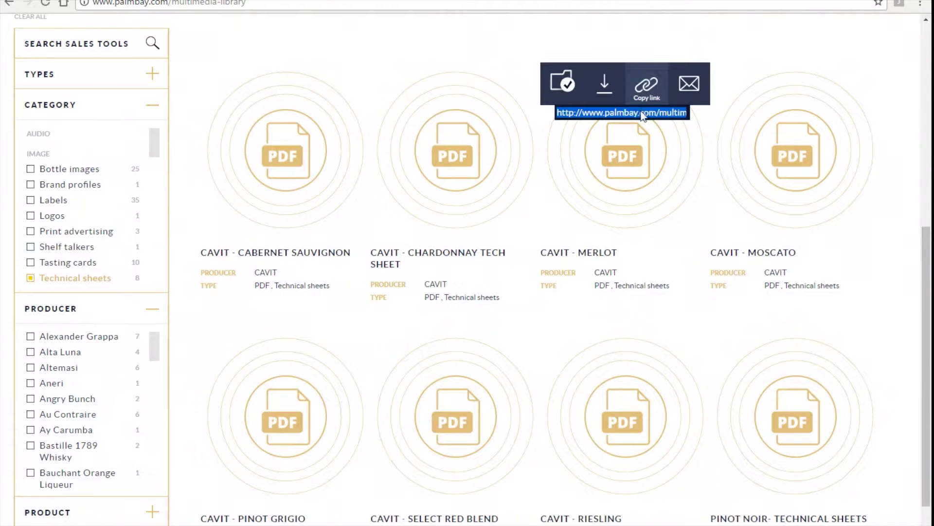
right_click(643, 116)
click(672, 121)
Step: Email the Merlot sheet to a colleague, filling recipient and sender name, then dismiss the confirmation
click(696, 87)
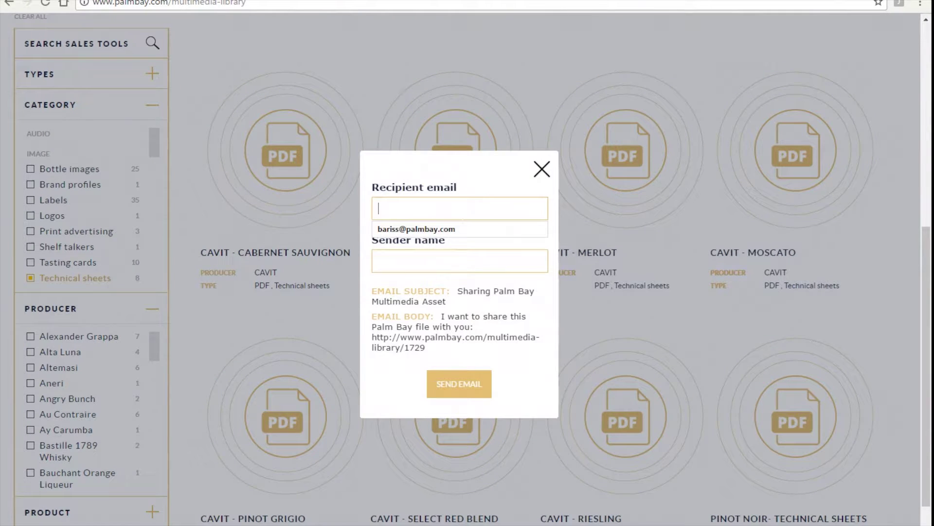
click(426, 229)
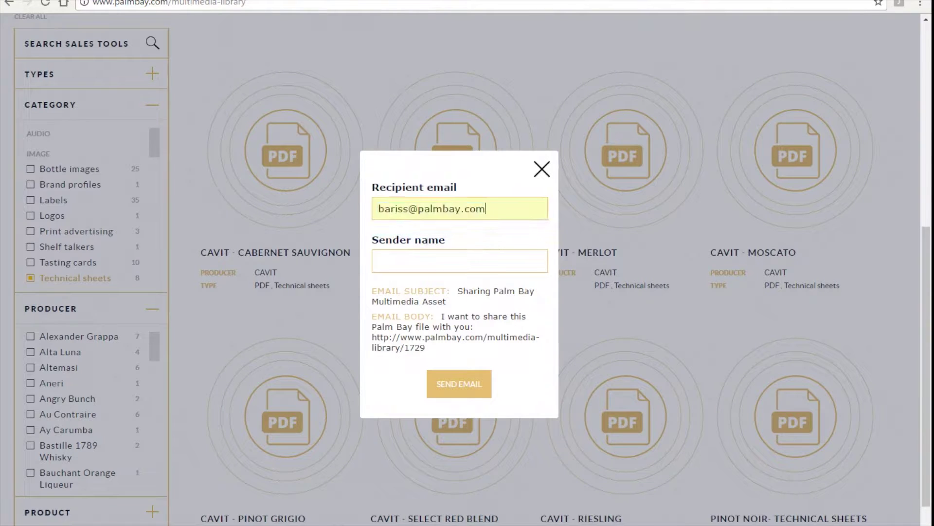
text(Brian)
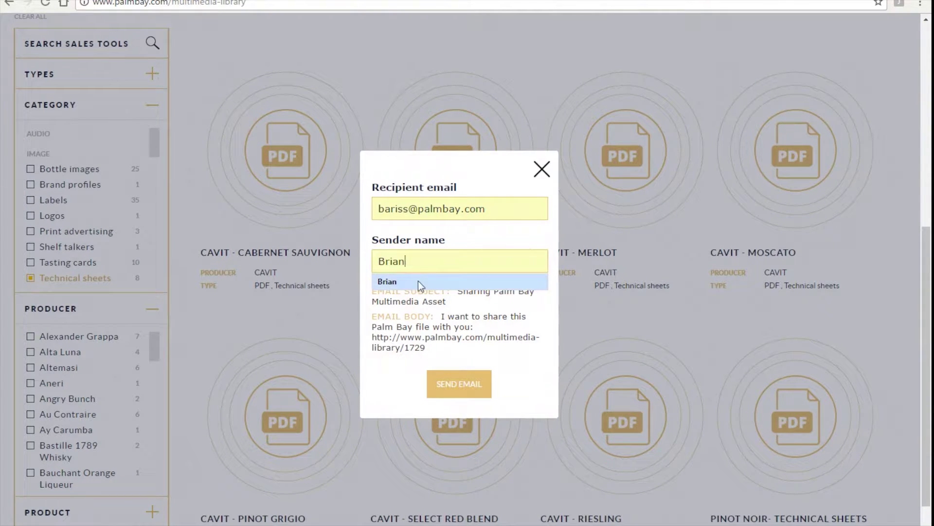
click(419, 281)
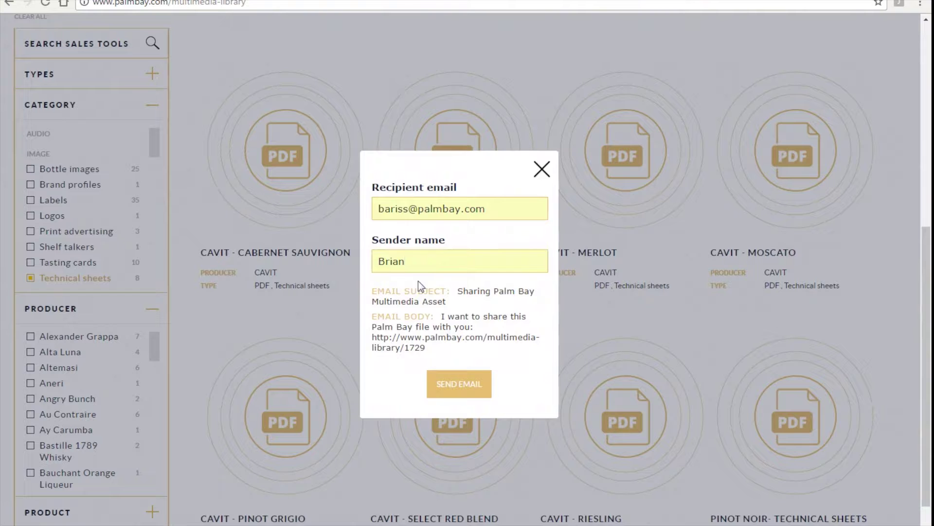
click(457, 382)
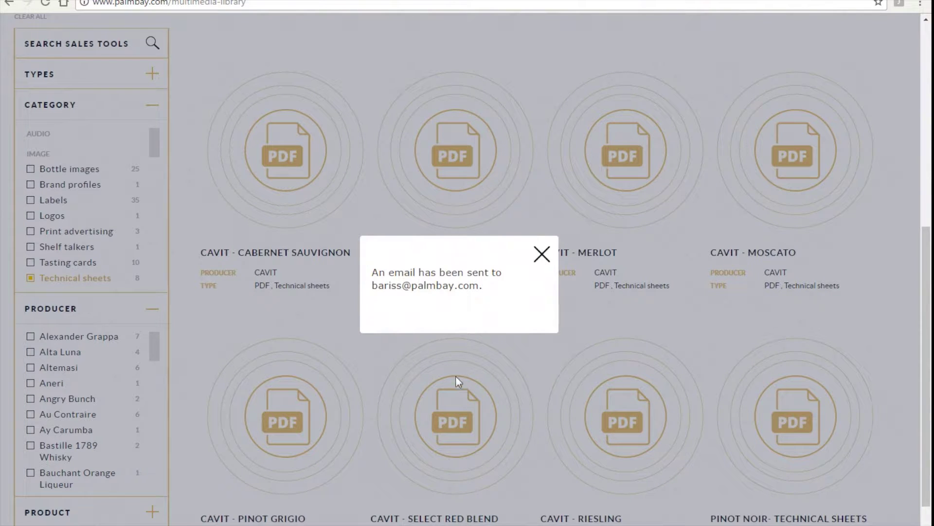
click(543, 254)
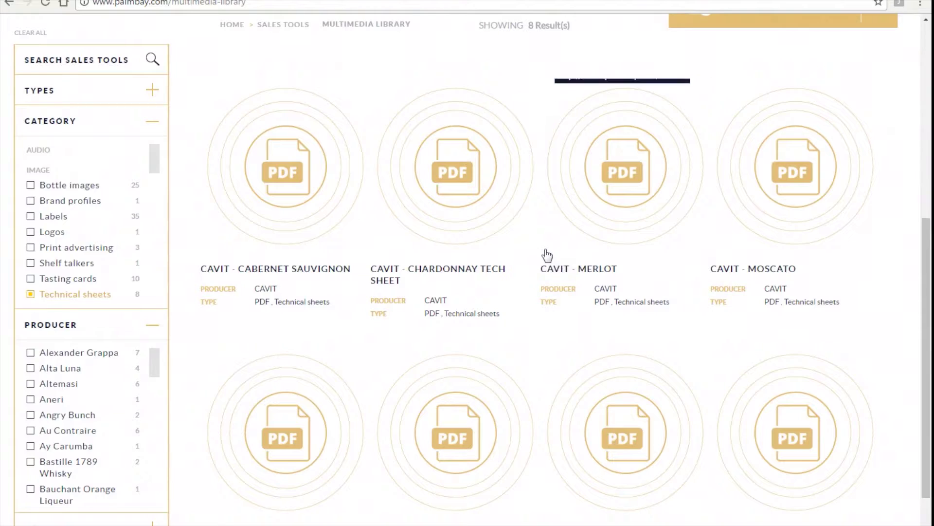
mouse_move(547, 255)
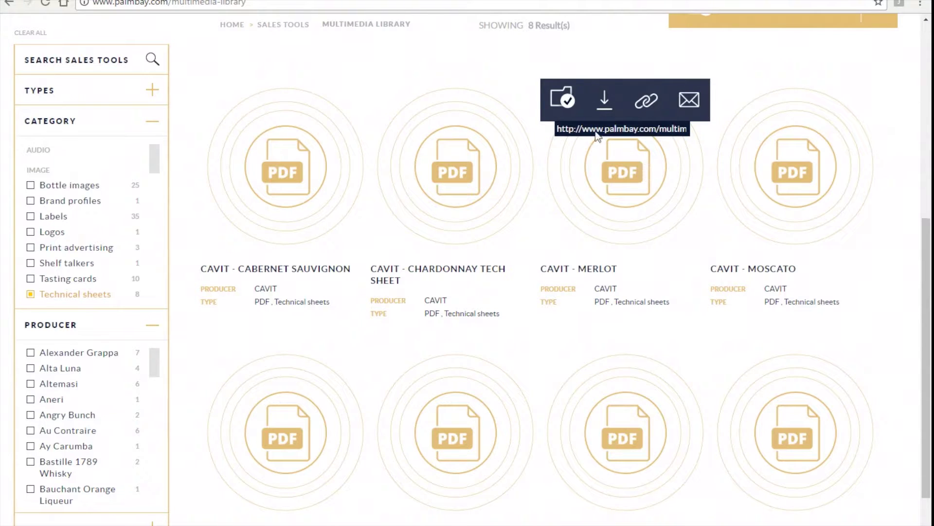
Step: Save the Cavit Merlot, Moscato and Cabernet Sauvignon technical sheets to Saved Items
click(568, 100)
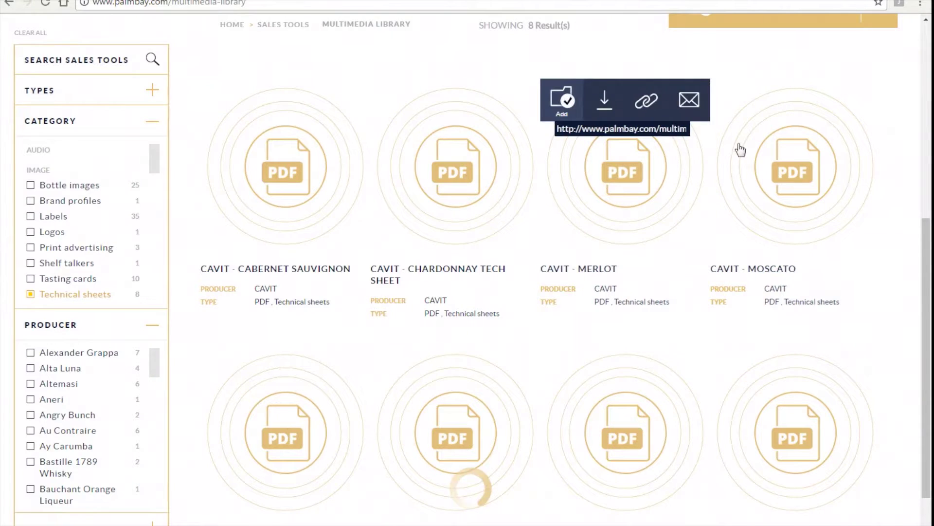
mouse_move(789, 126)
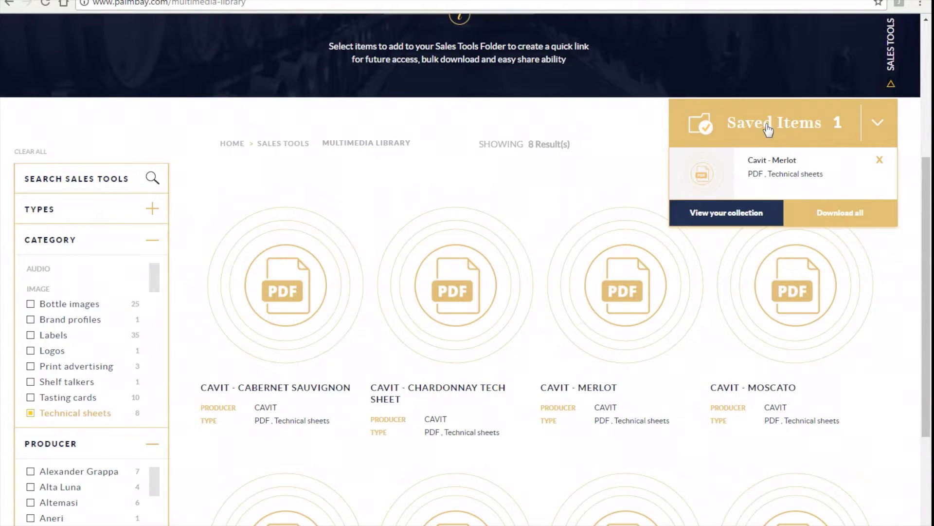
mouse_move(817, 290)
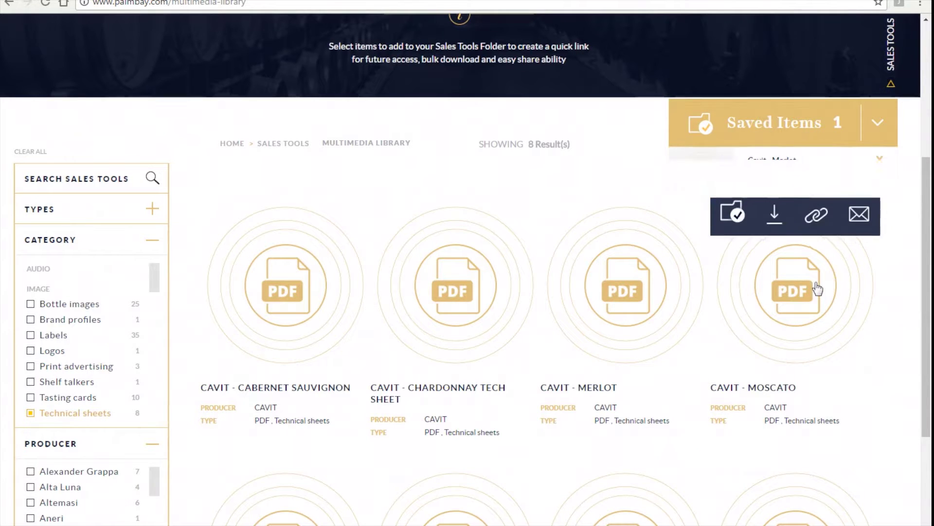
click(734, 219)
scroll(734, 236, down, 4)
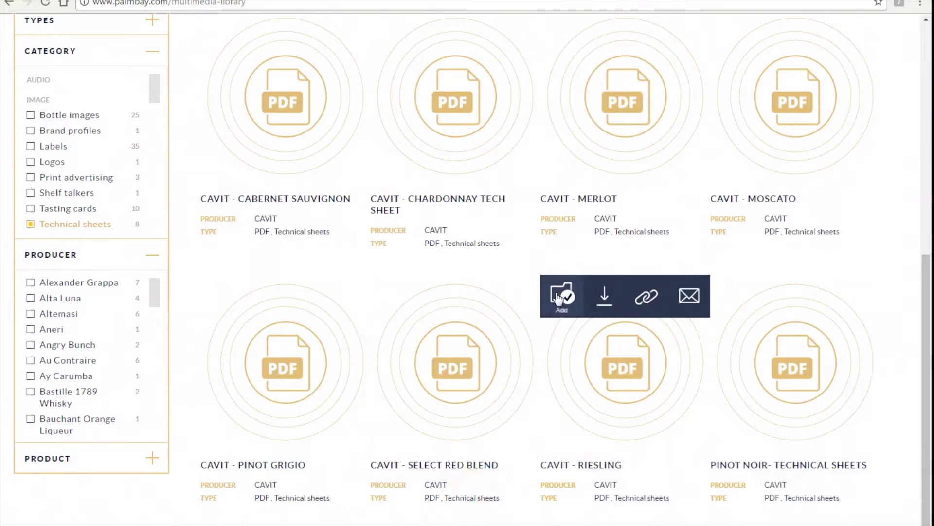
mouse_move(444, 364)
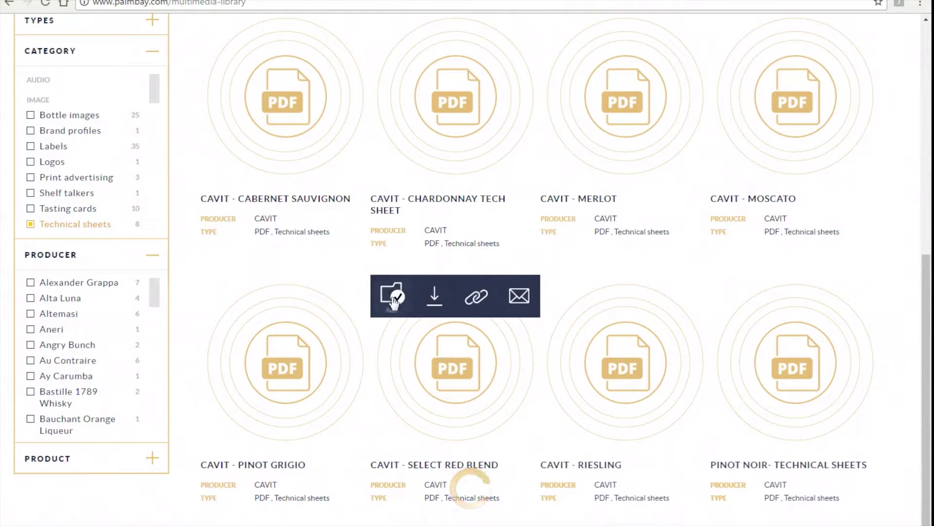
scroll(299, 97, up, 1)
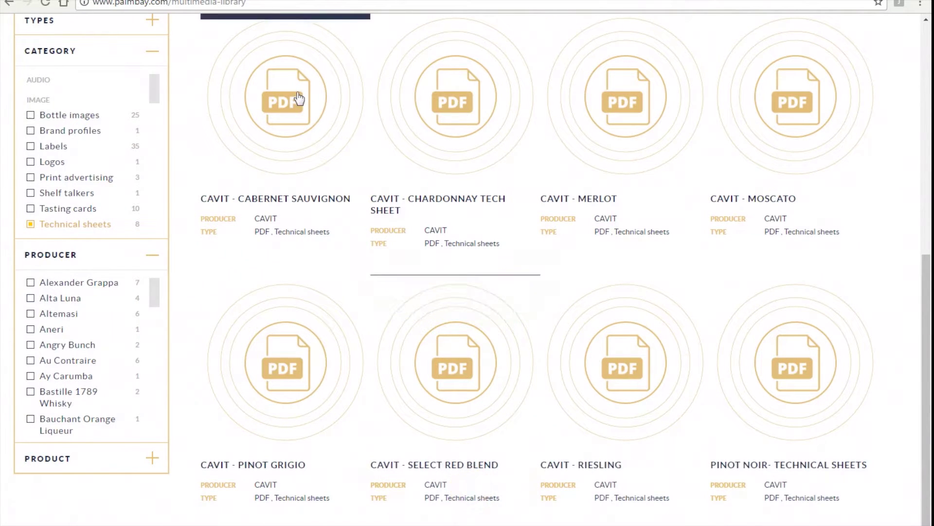
scroll(299, 97, up, 1)
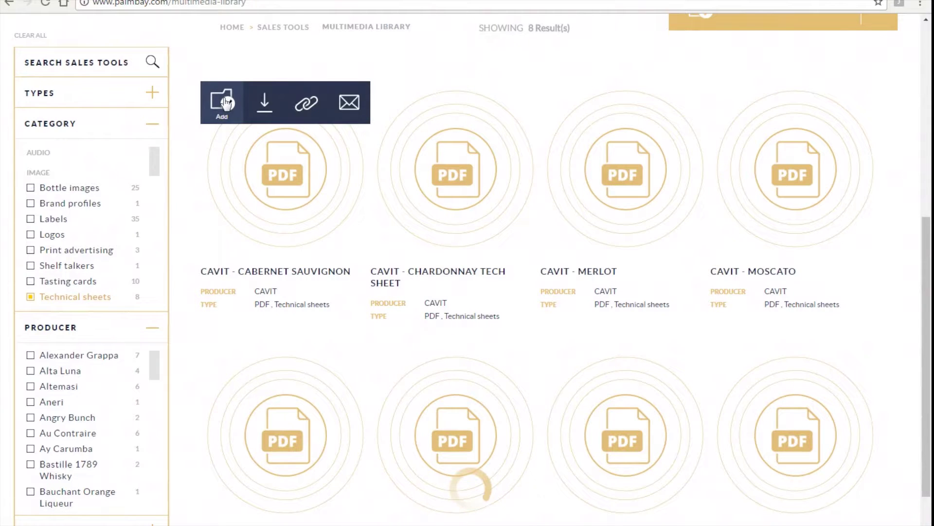
click(226, 102)
scroll(915, 238, up, 4)
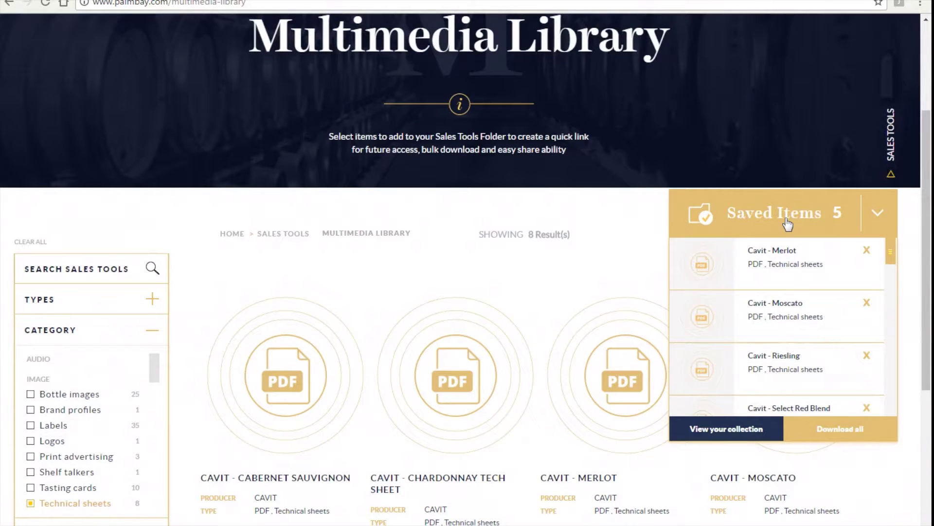
scroll(791, 243, down, 3)
Step: Download all saved items as the sales-tools_708 zip, then close the Explorer window
click(844, 368)
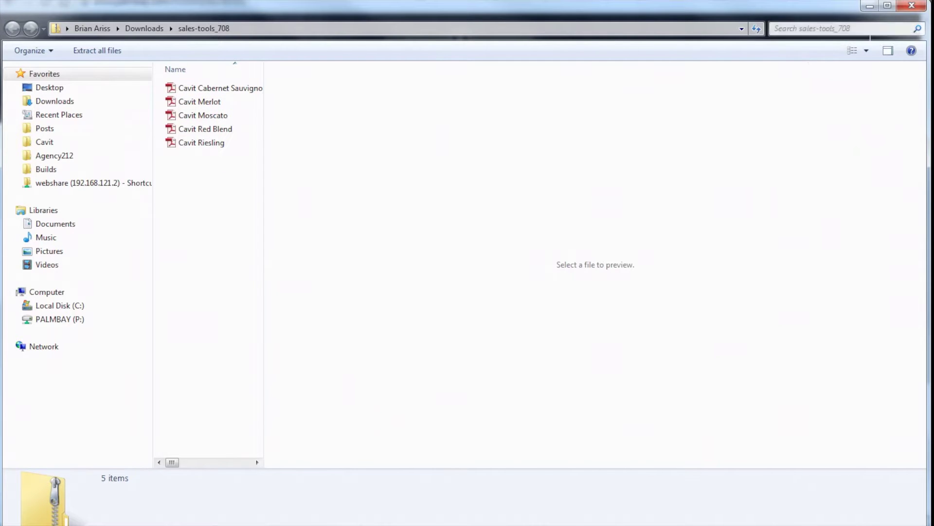
click(911, 7)
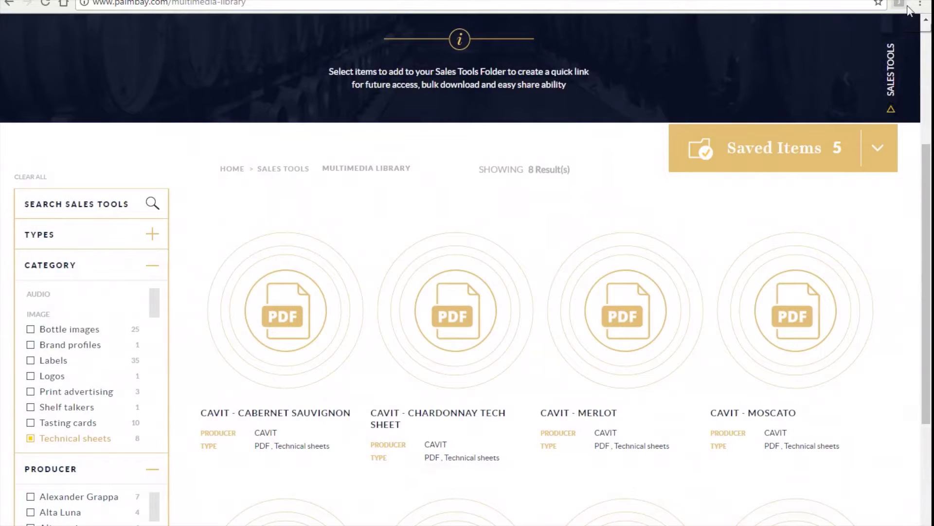
Step: Open the saved collection page from the Saved Items list
click(878, 147)
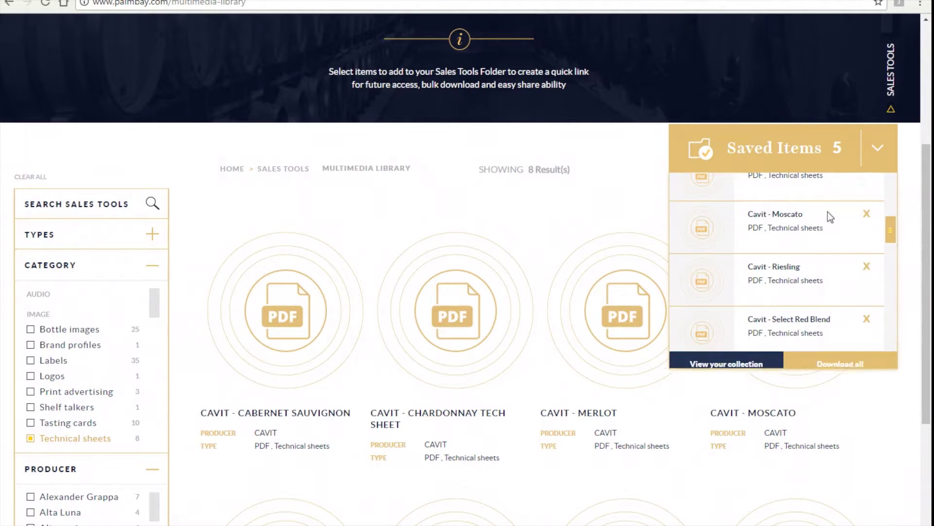
click(725, 364)
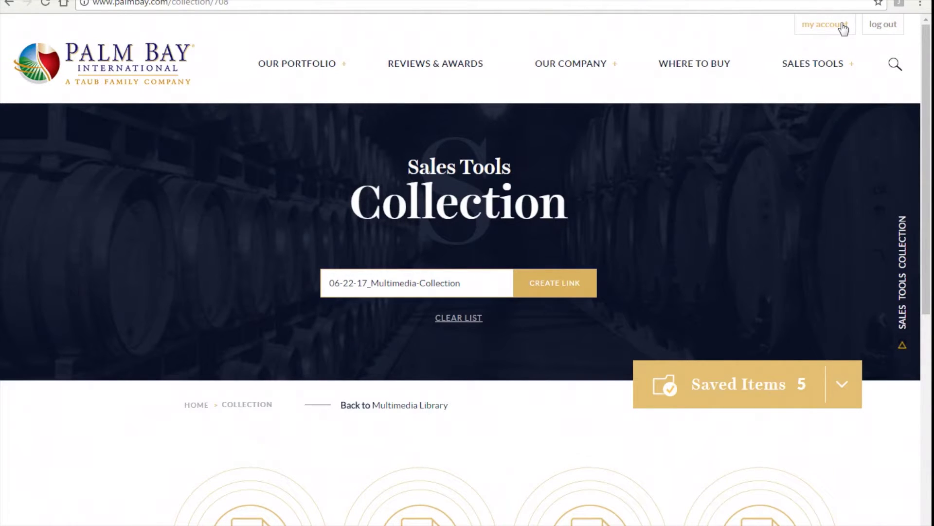
scroll(748, 163, down, 2)
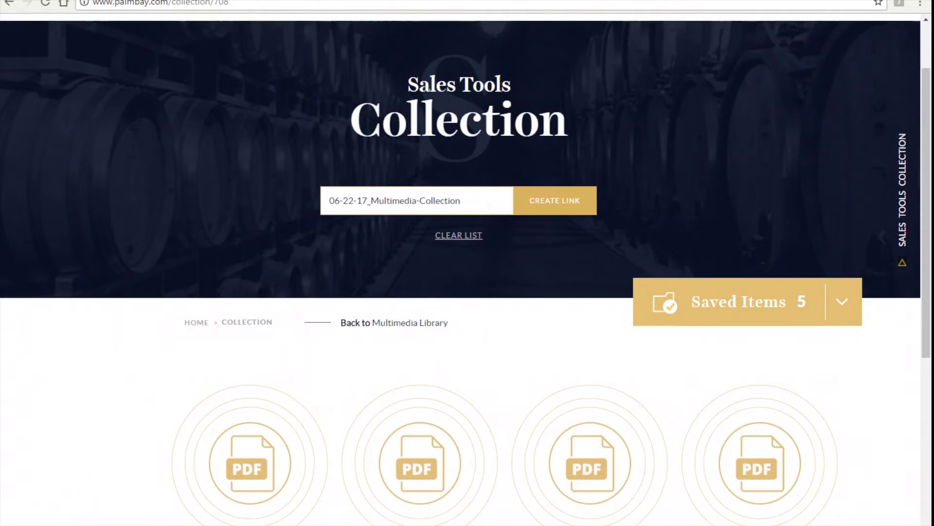
Step: Rename the collection to 'Cavit Tech Sheets for Blue Lagoon Restaurant'
click(461, 200)
drag(461, 201, 276, 193)
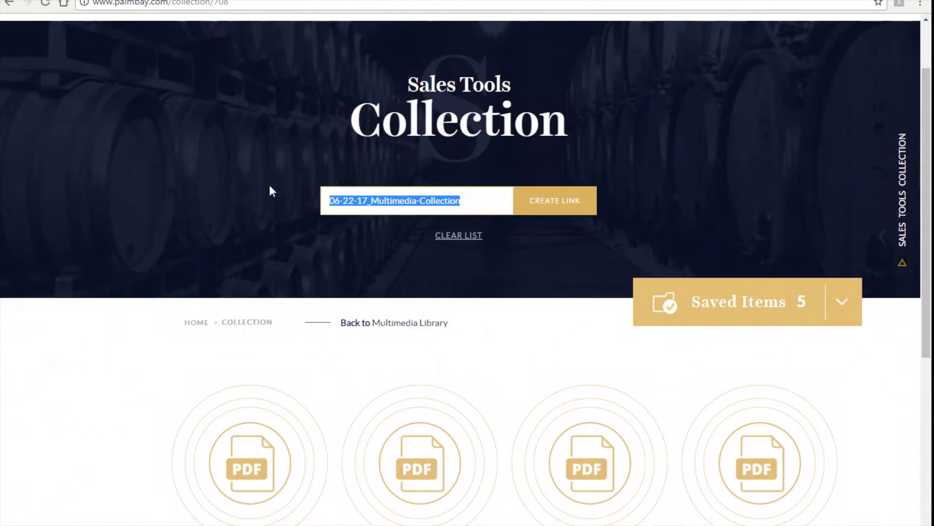
text(C)
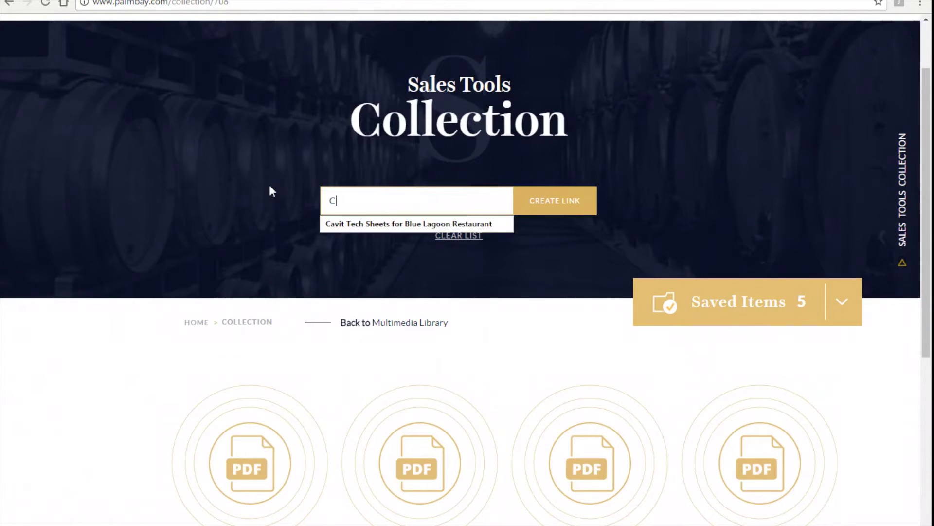
click(354, 223)
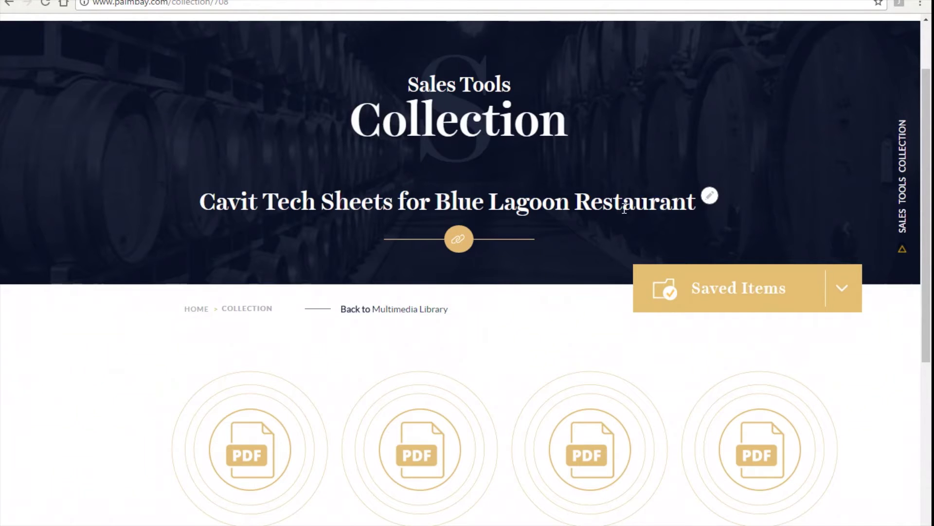
scroll(625, 208, up, 2)
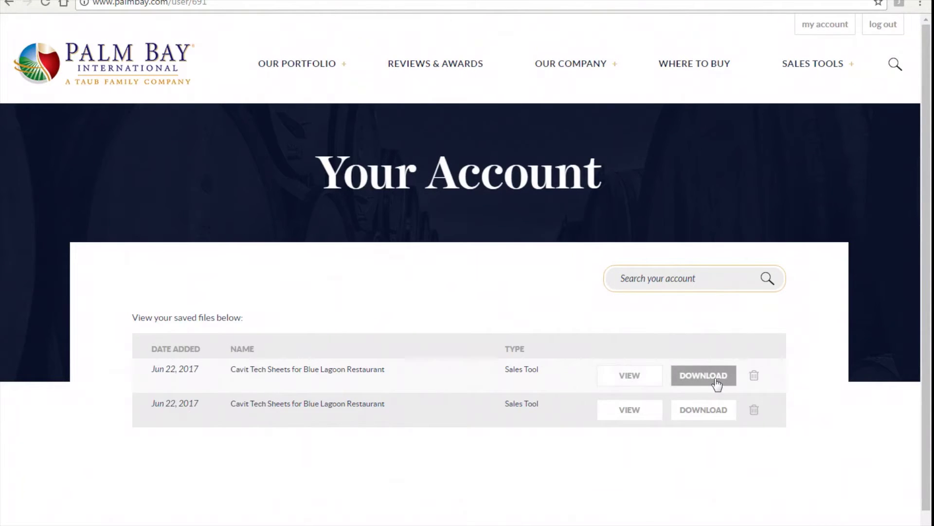
Step: Delete the duplicate Blue Lagoon collection and download the remaining one
click(755, 376)
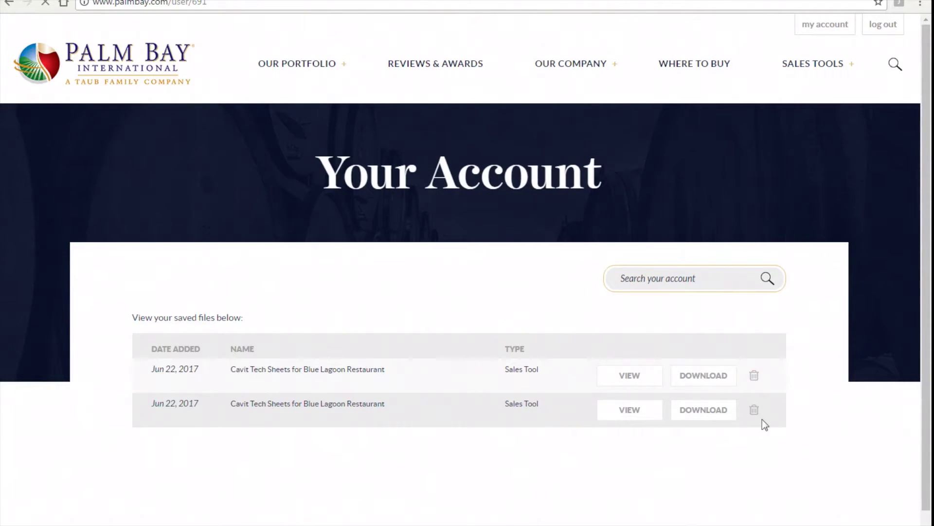
scroll(505, 402, down, 3)
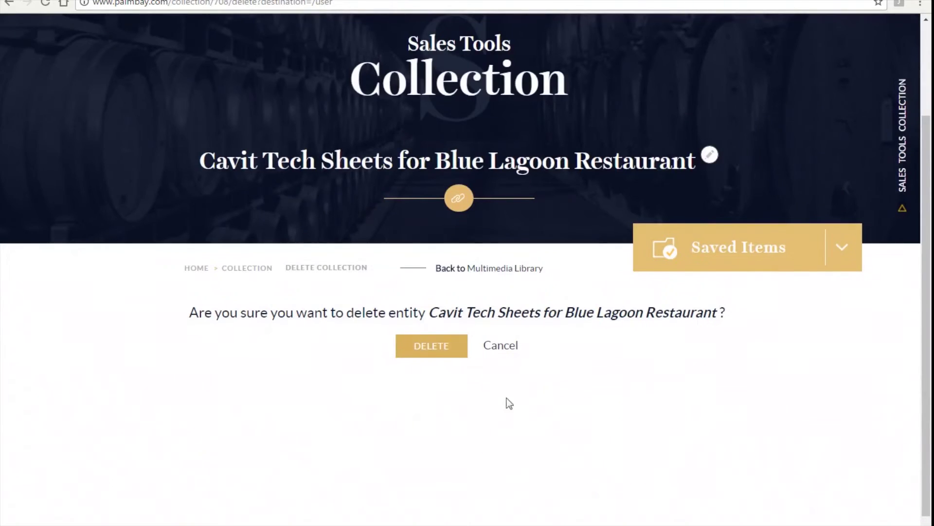
click(444, 346)
scroll(735, 434, down, 1)
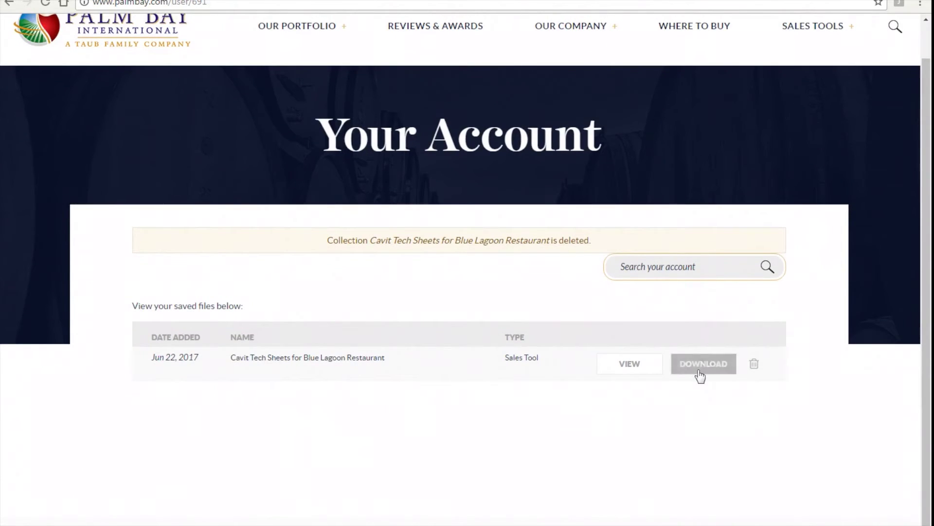
click(700, 370)
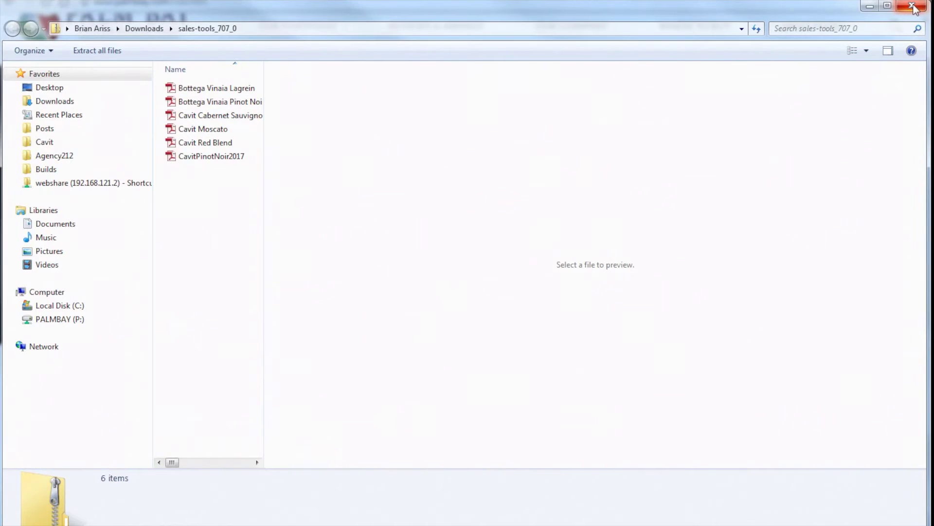
Step: Close the Explorer window showing the six-PDF sales-tools_707_0 archive
click(913, 6)
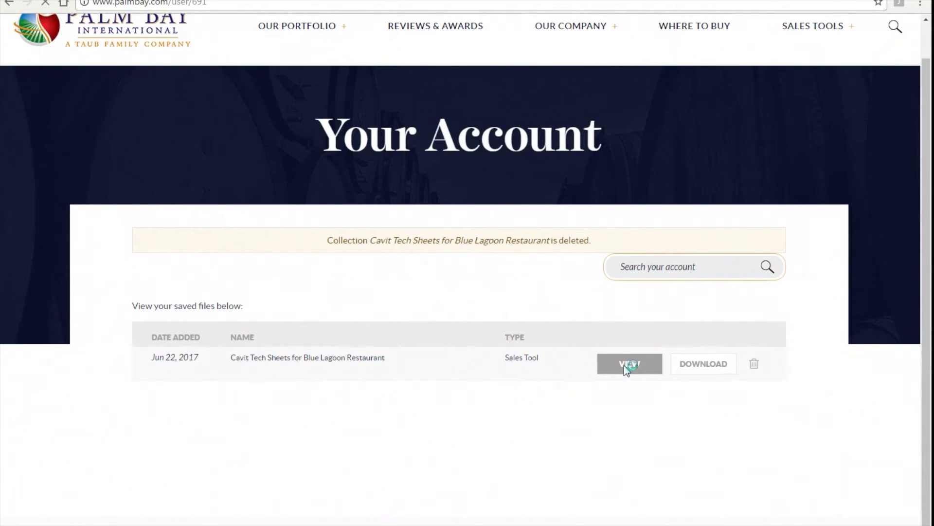
Step: Open the collection's Cavit Moscato technical sheet PDF and scroll through it in Adobe Reader
click(628, 364)
mouse_move(390, 273)
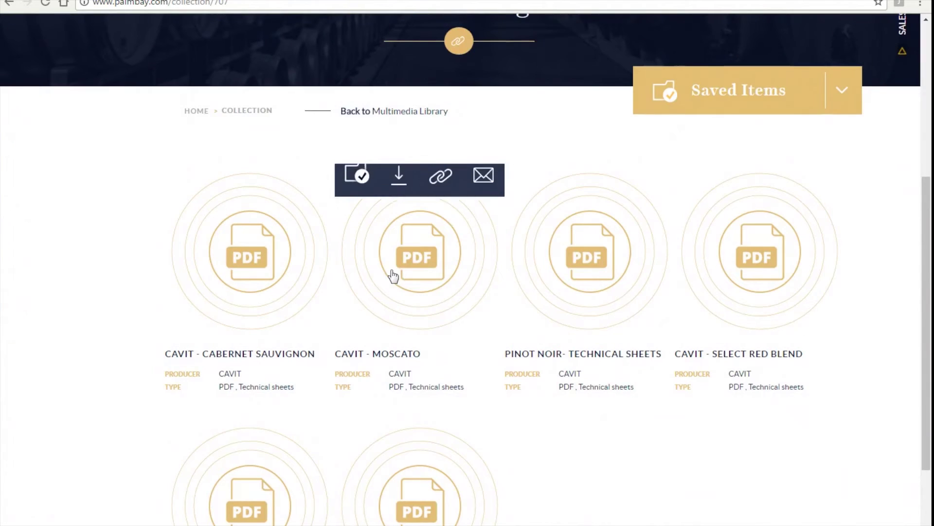
click(398, 192)
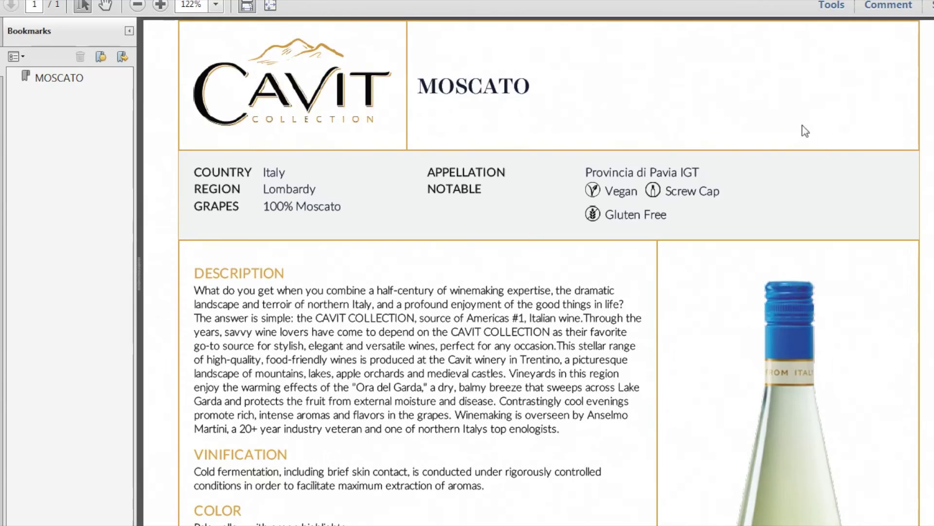
scroll(821, 143, down, 6)
scroll(819, 141, up, 6)
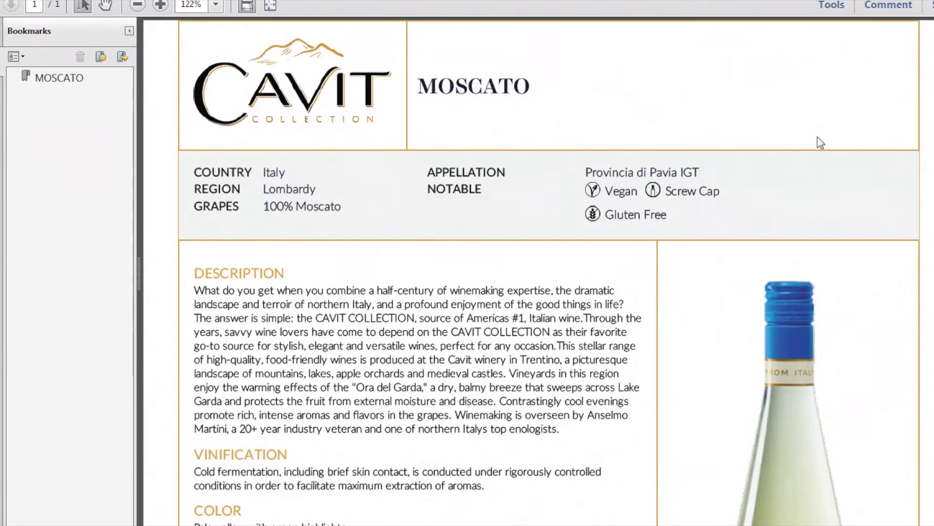